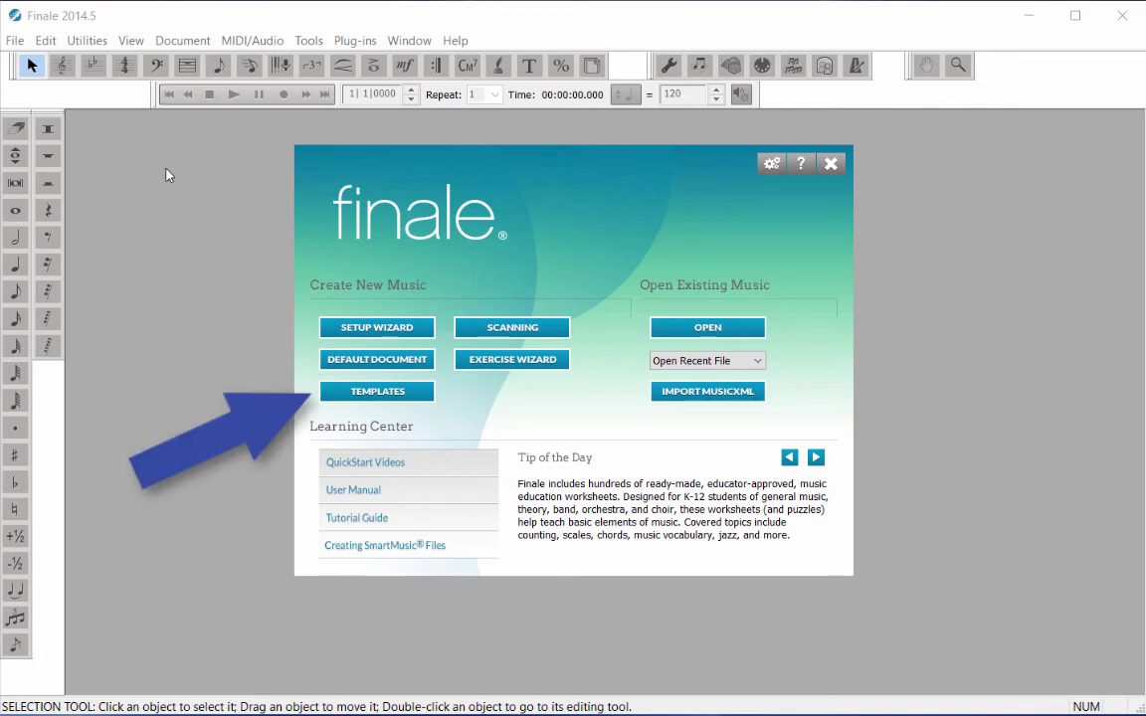
- Browse the Choir Templates and Church Templates folders of ready-made score templates
left_click(415, 395)
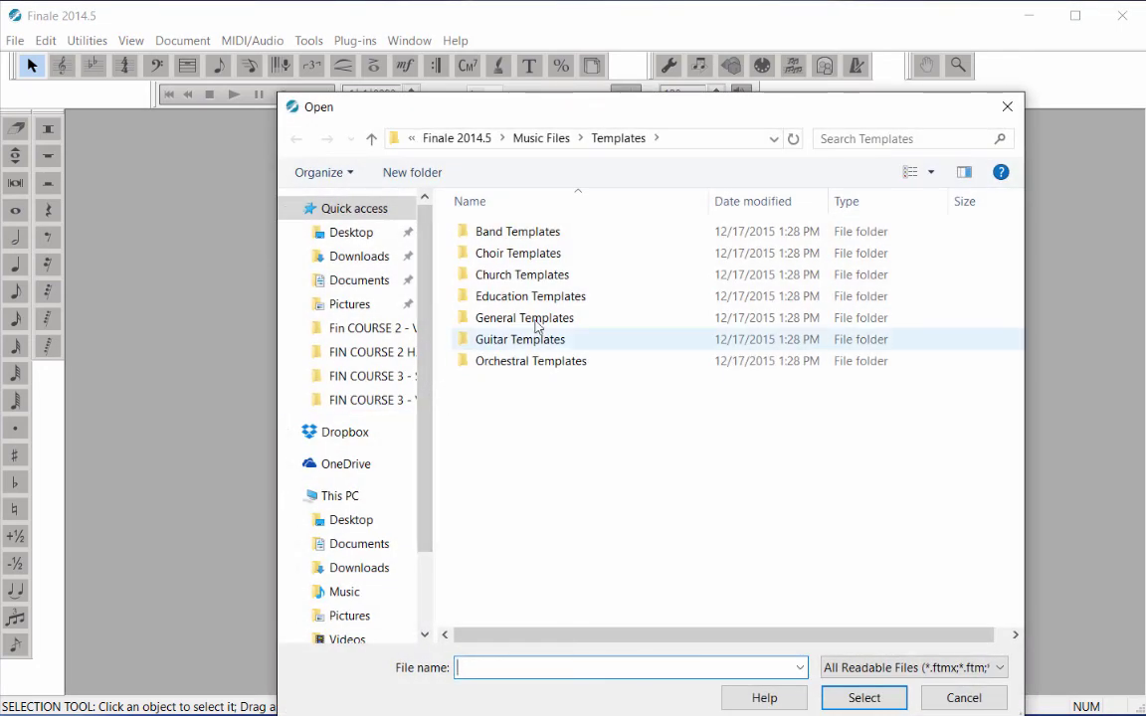
double_click(548, 256)
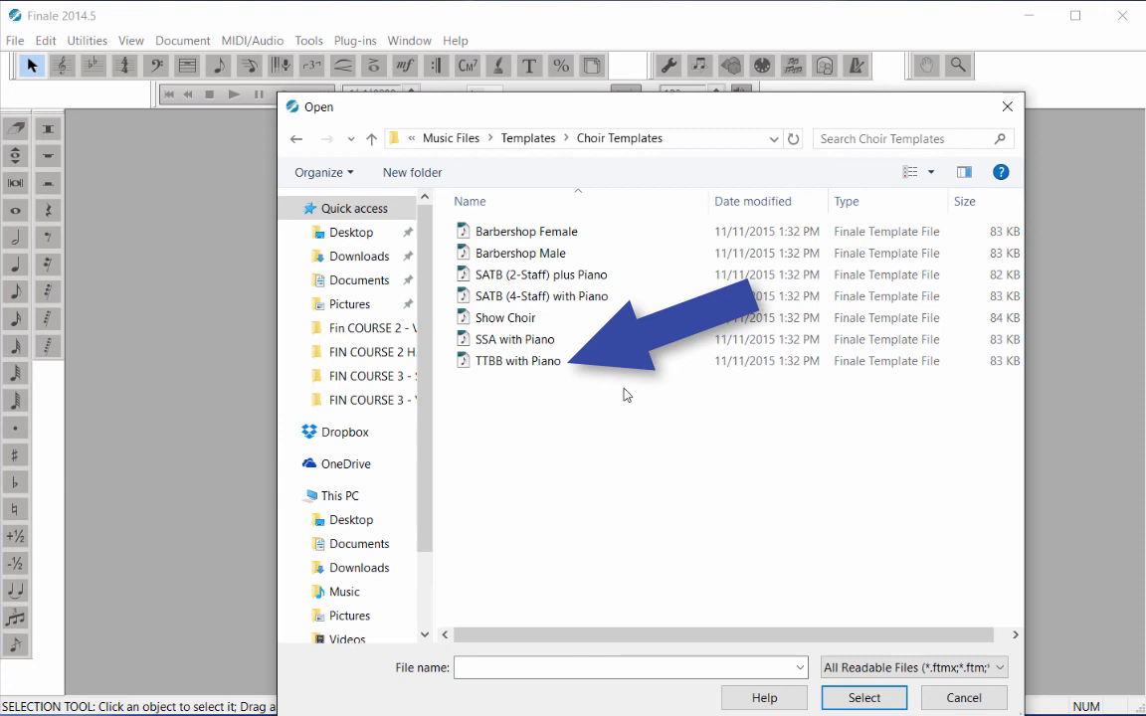
left_click(373, 141)
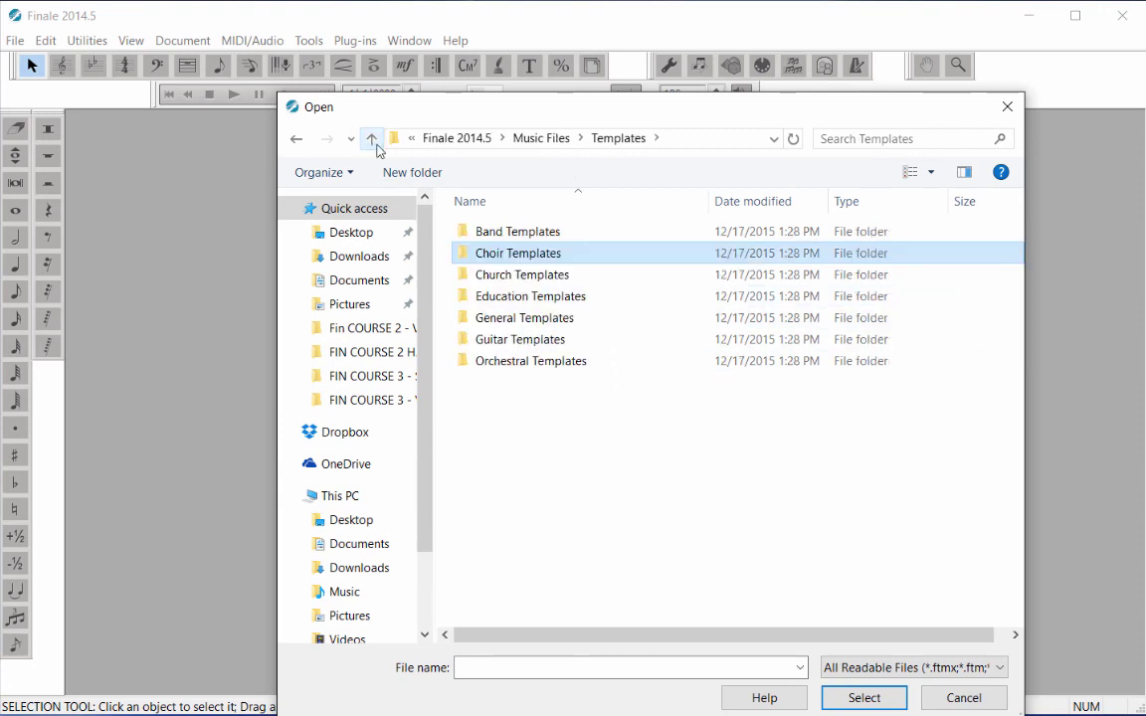
double_click(558, 274)
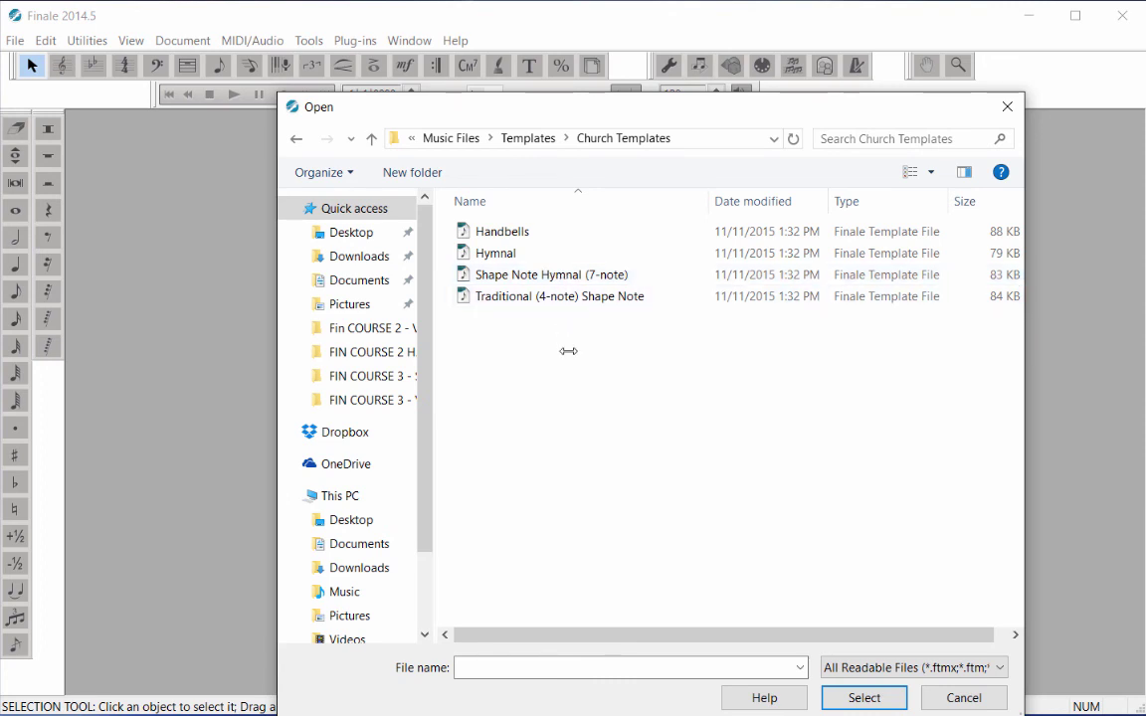
- Close the template browser and keep Letter (8.5 x 11) portrait as the score page size
left_click(1008, 108)
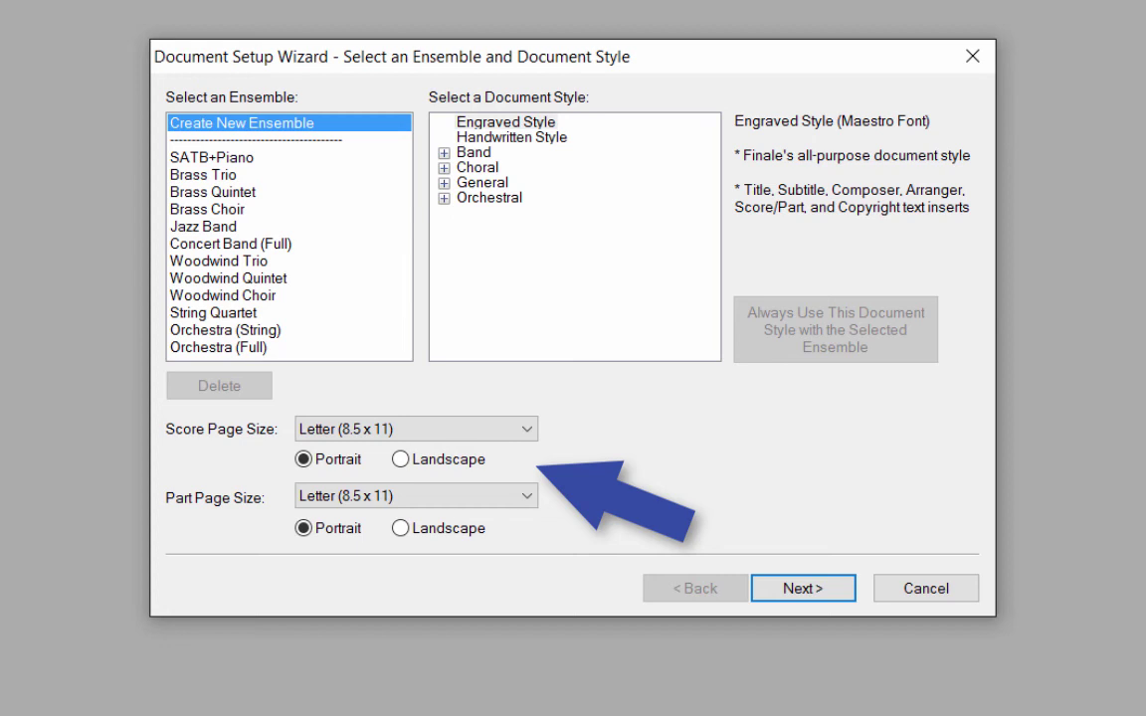
left_click(527, 432)
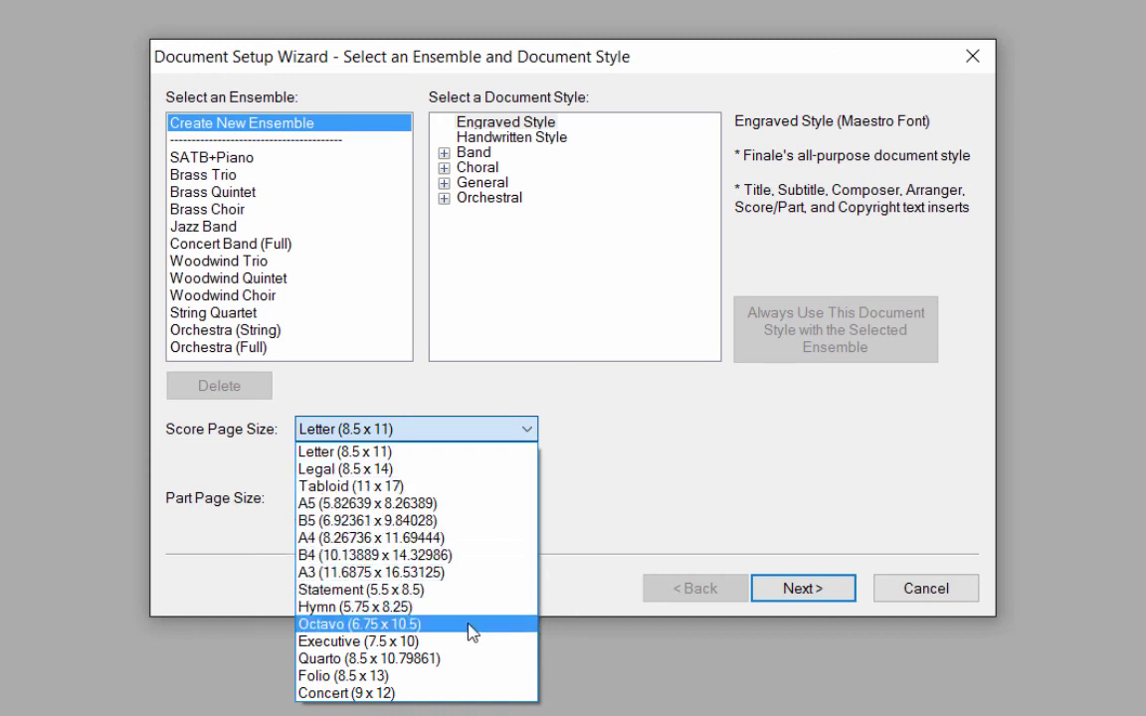
left_click(581, 473)
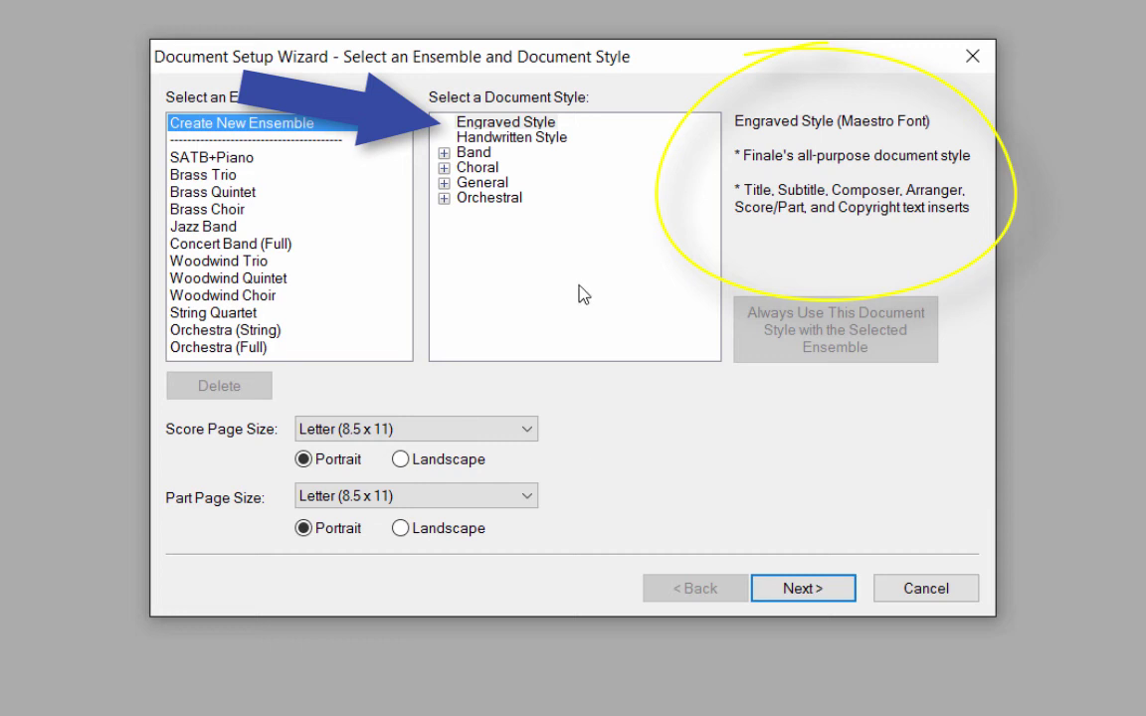
- Compare the Engraved, Choral (Engraver), Choral (Maestro) and Elementary Educator style descriptions
left_click(554, 126)
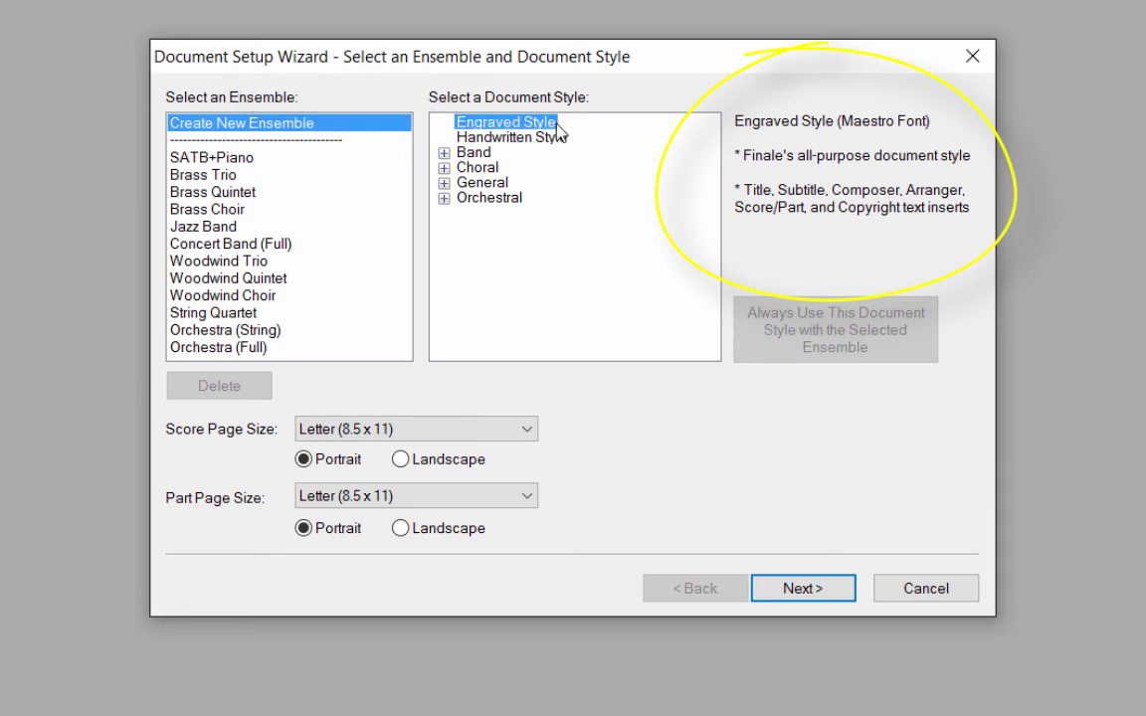
left_click(444, 168)
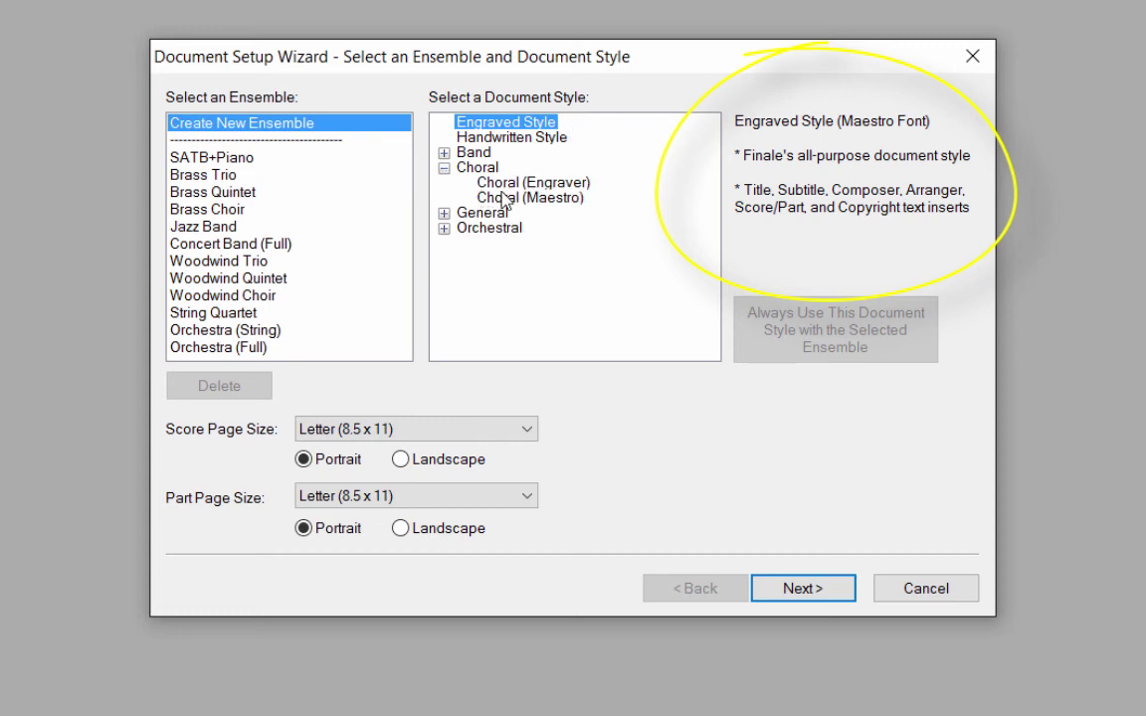
left_click(585, 184)
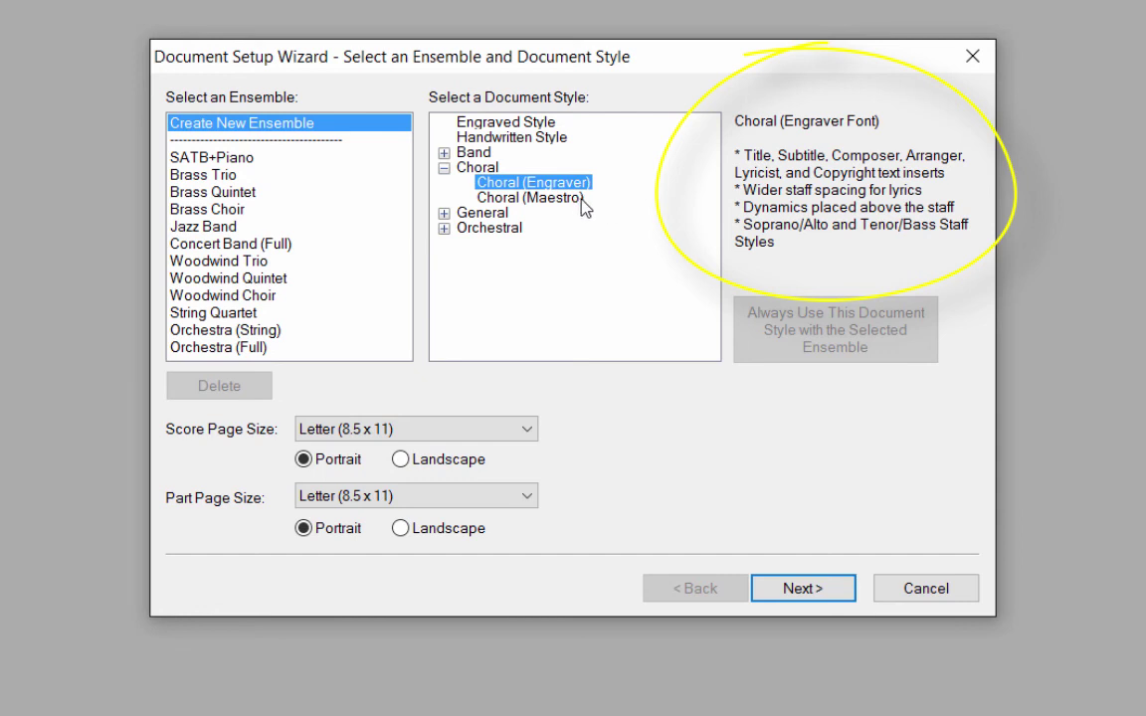
left_click(581, 197)
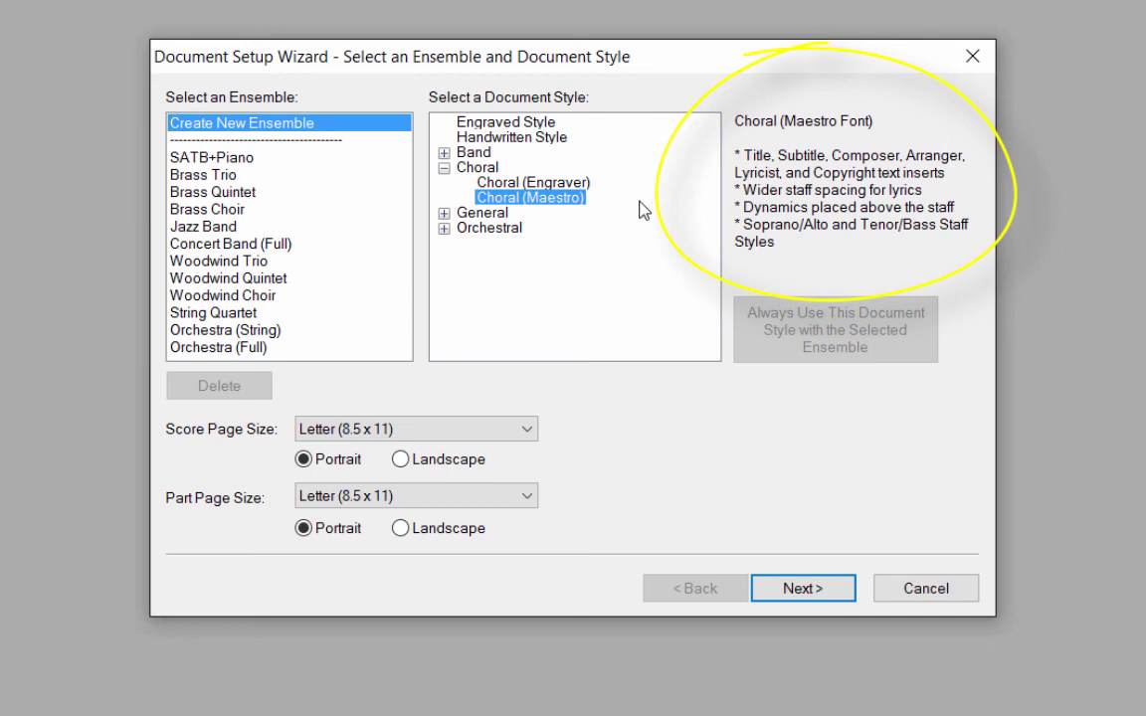
left_click(444, 212)
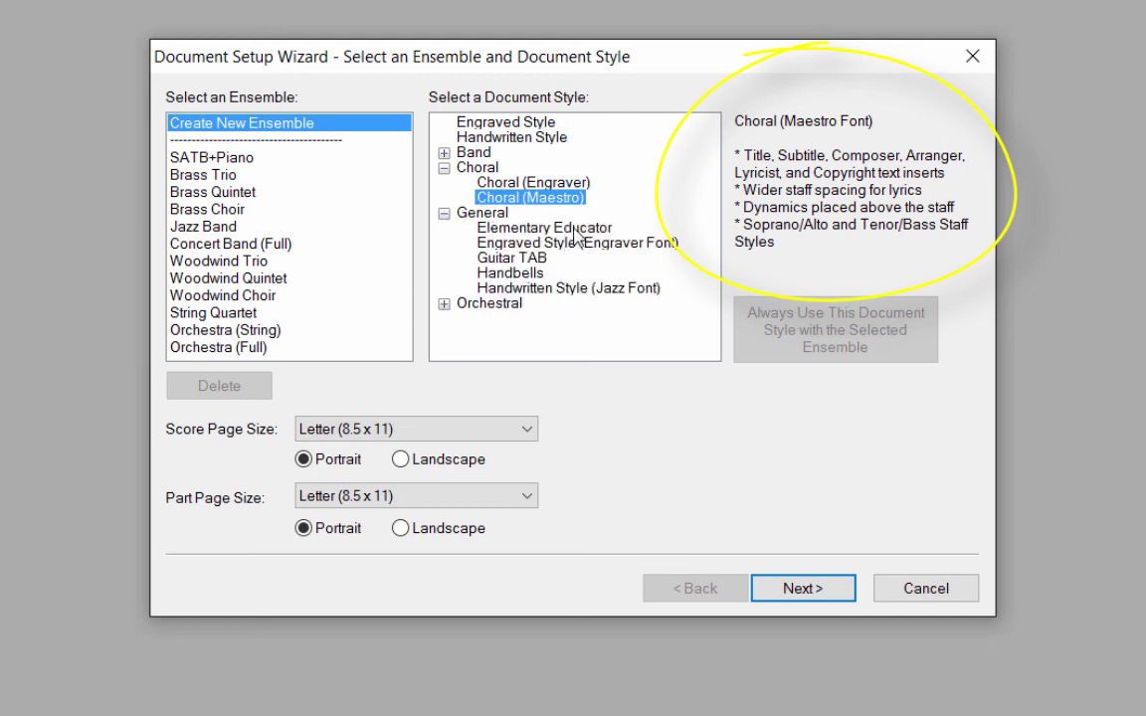
left_click(525, 227)
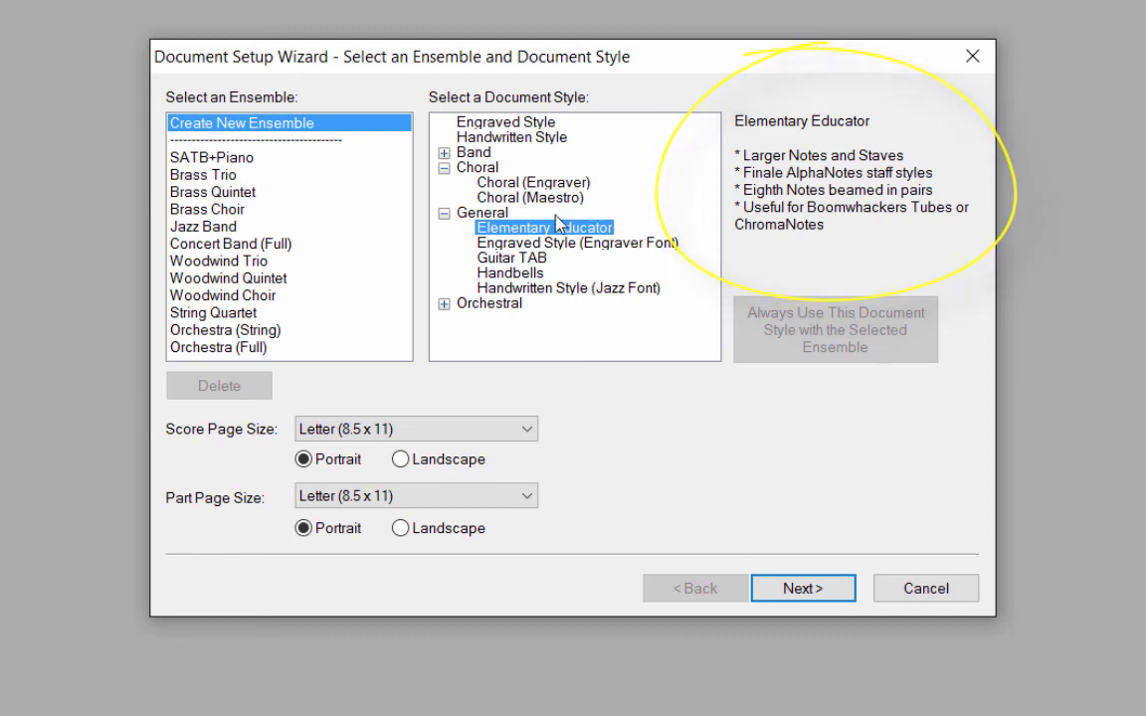
- Choose Choral (Engraver) as the document style and continue to the instruments page
left_click(444, 213)
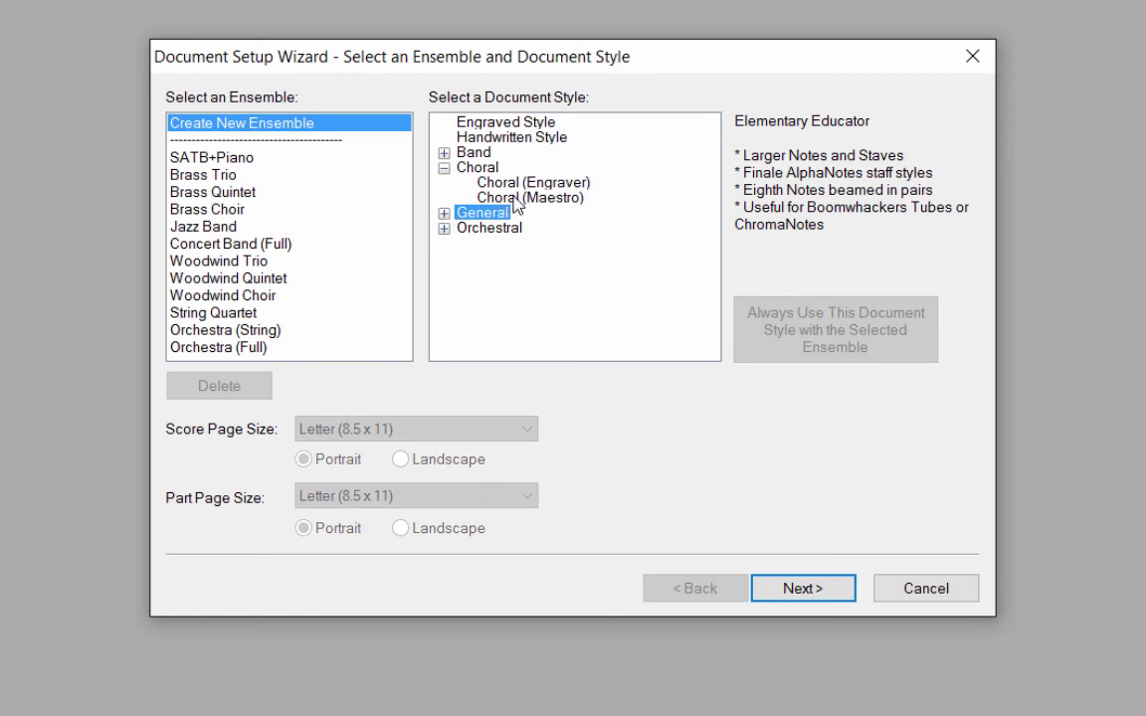
left_click(583, 187)
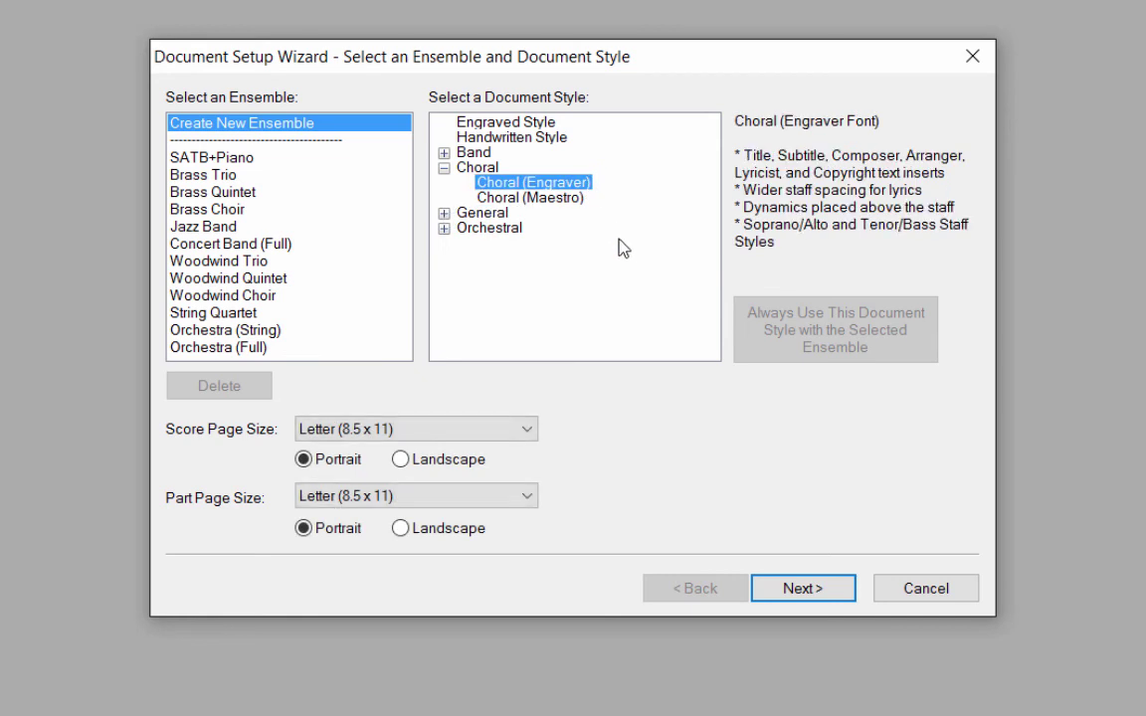
left_click(802, 588)
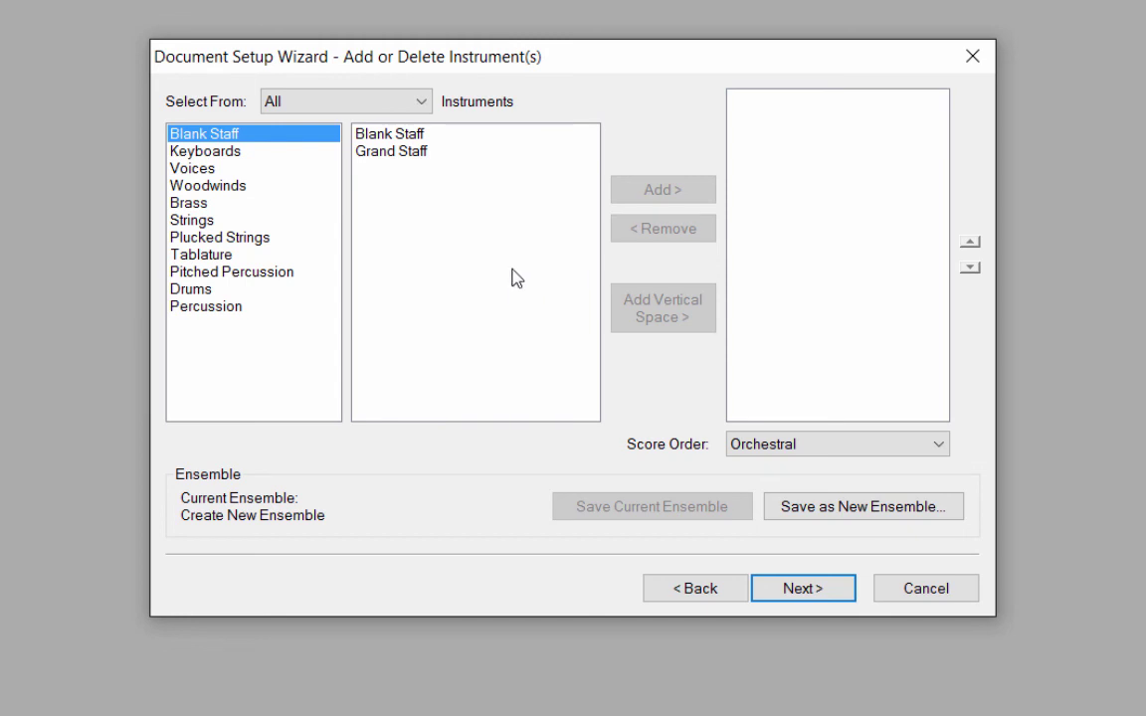
- Check the voices in the Choral and Pop/Rock instrument collections, then settle on Choral
left_click(422, 102)
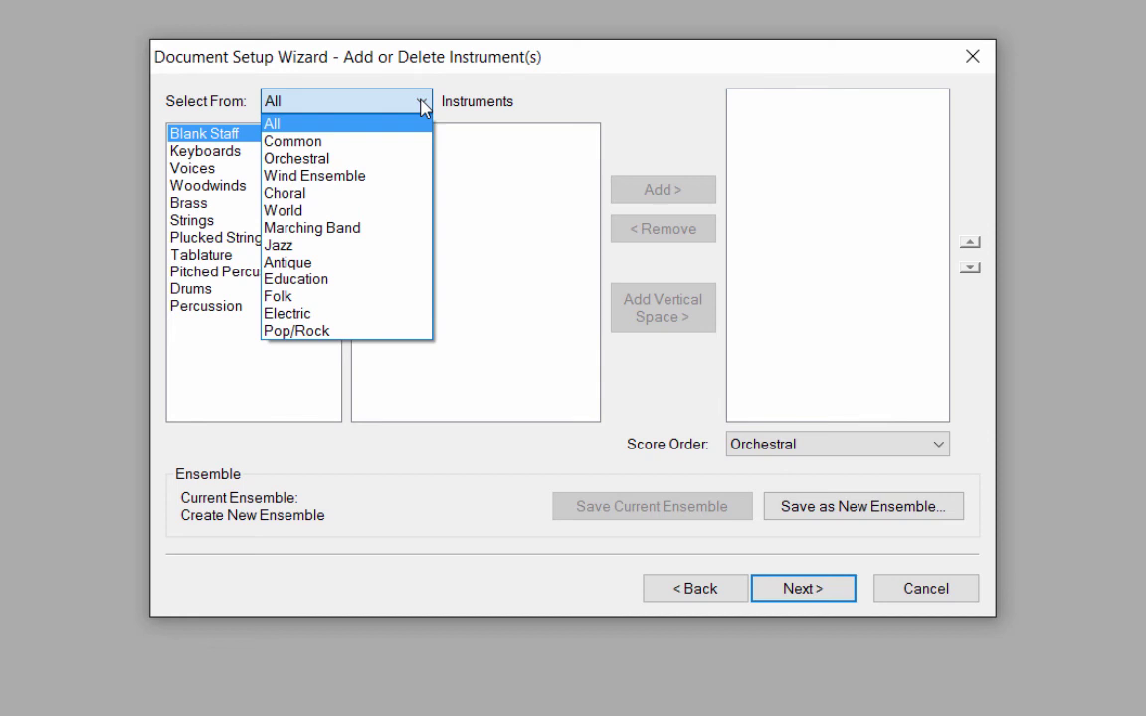
left_click(287, 193)
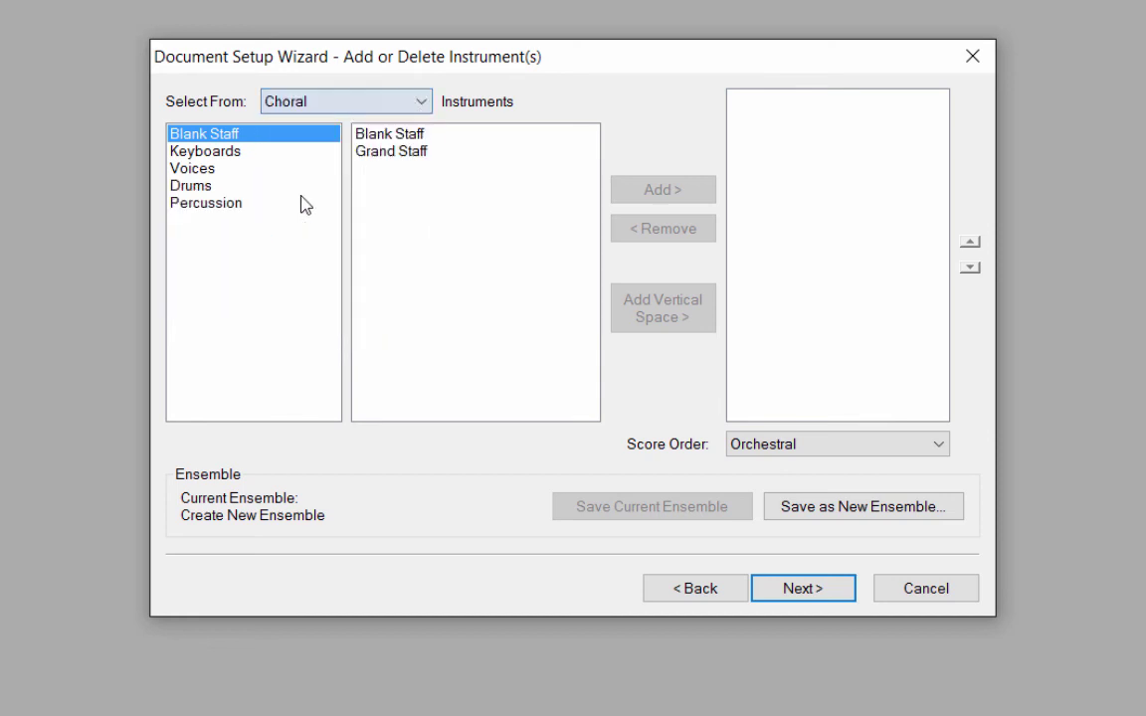
left_click(208, 171)
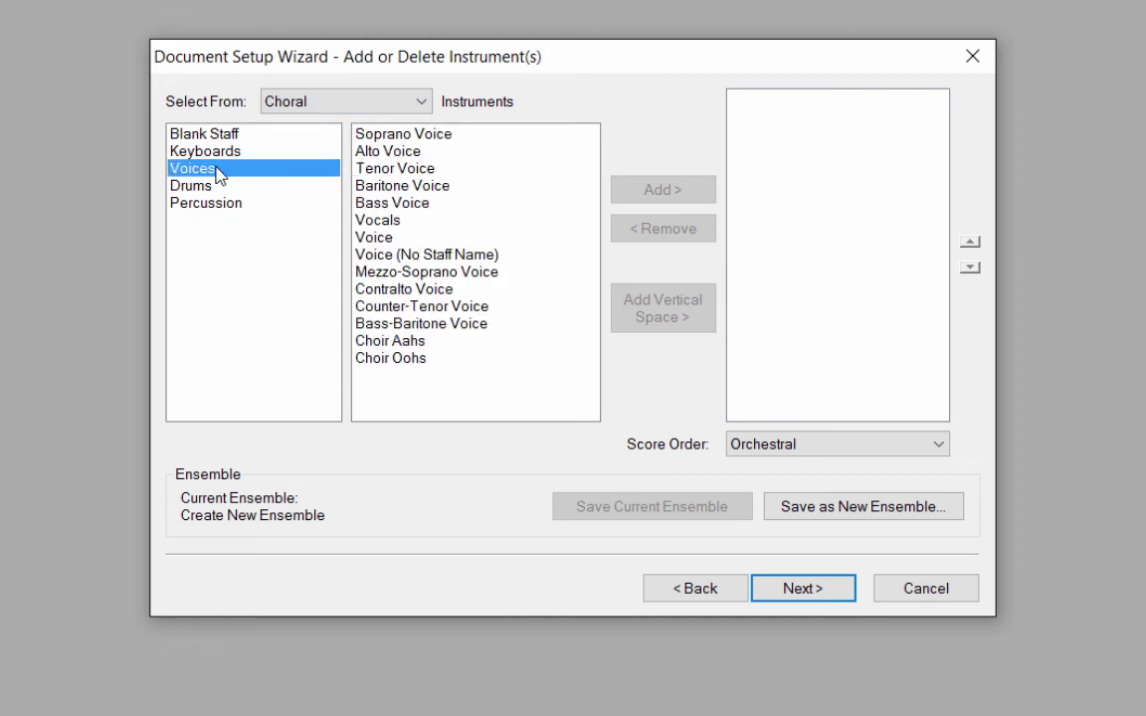
left_click(423, 103)
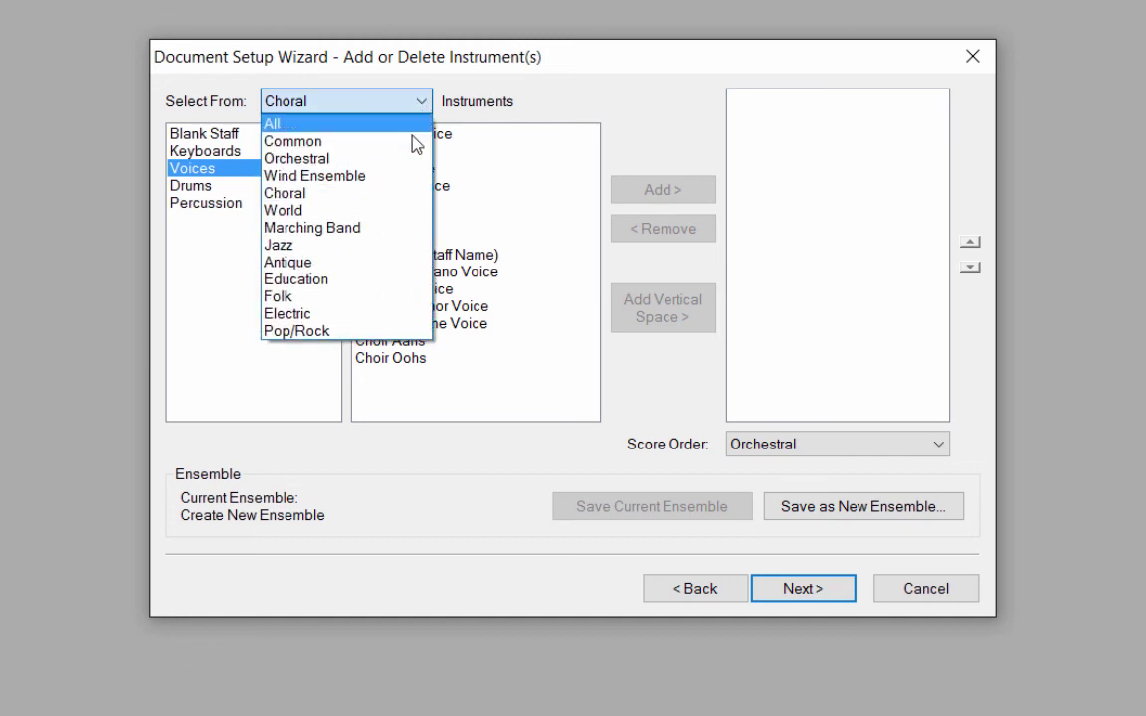
left_click(350, 331)
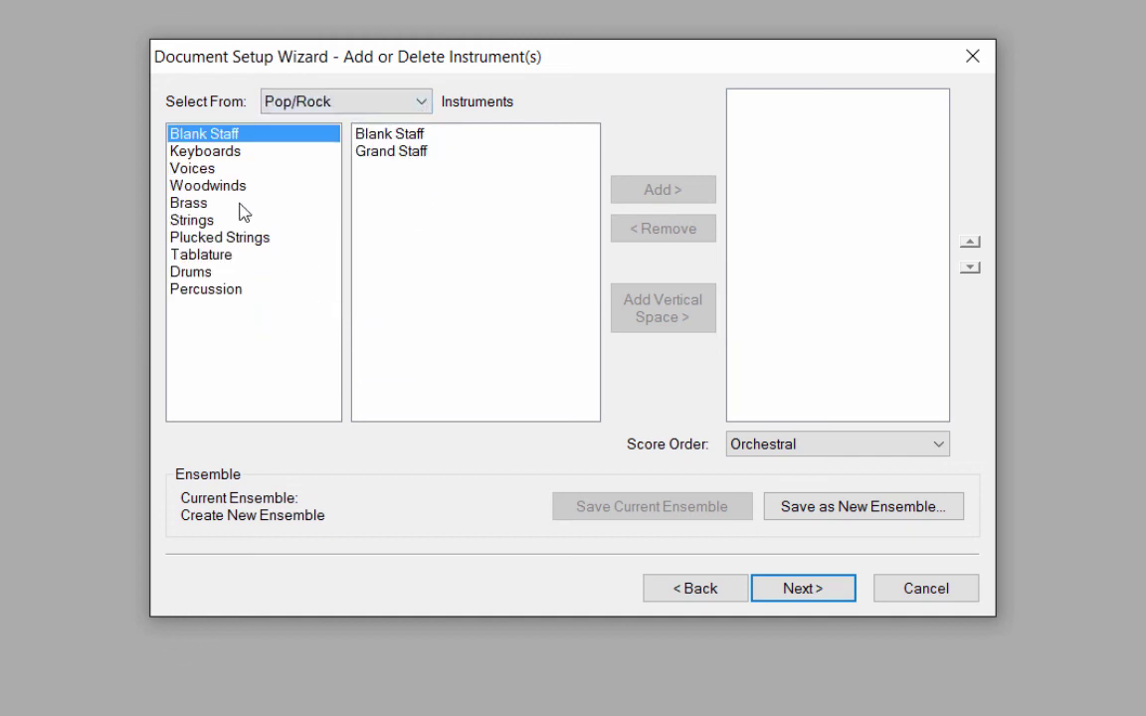
left_click(211, 171)
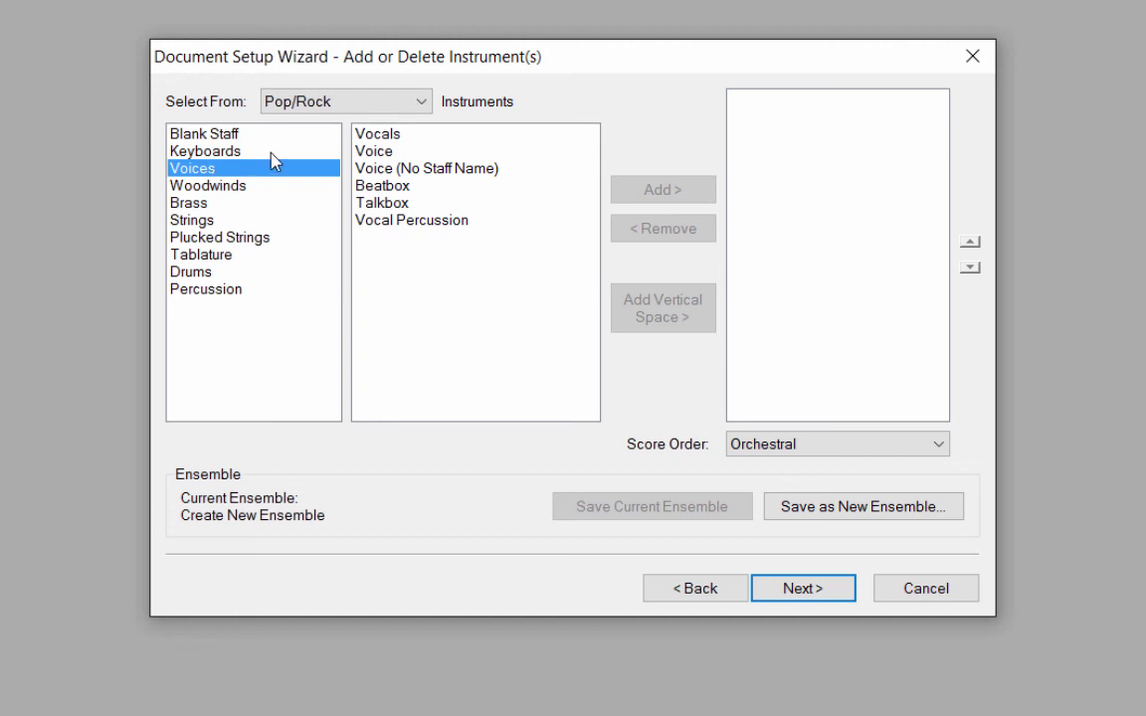
left_click(422, 106)
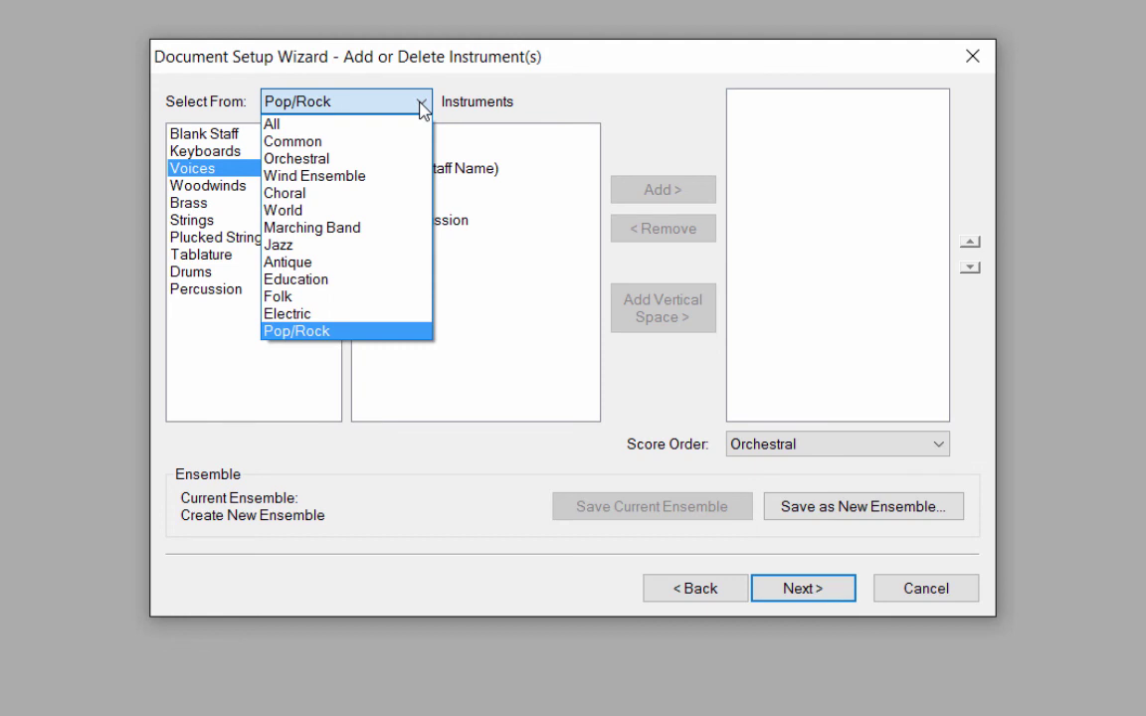
left_click(311, 193)
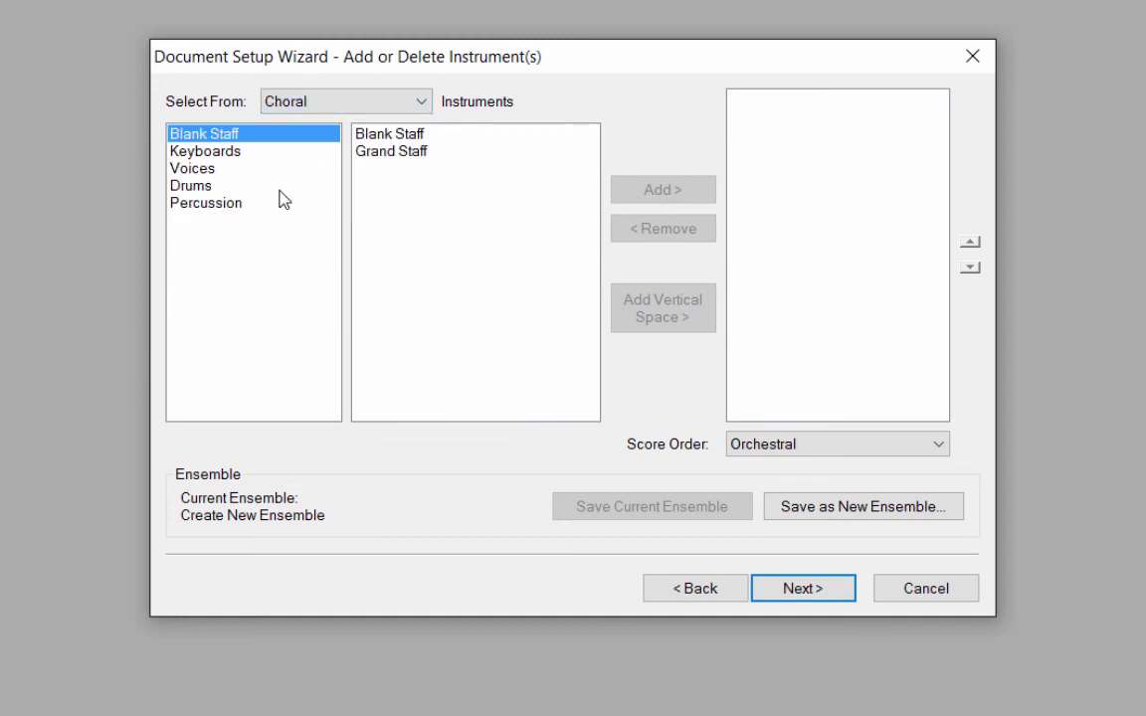
- Add Soprano, Alto, Tenor and Bass Voice staves and arrange them in Choral score order
left_click(195, 169)
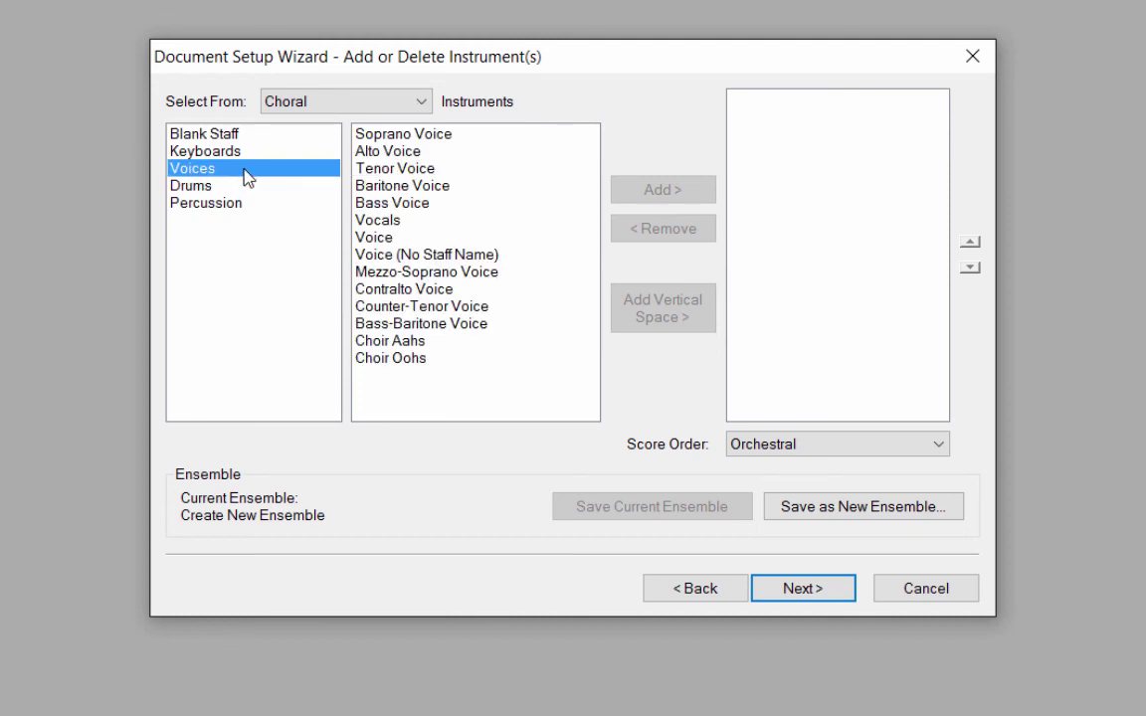
double_click(442, 135)
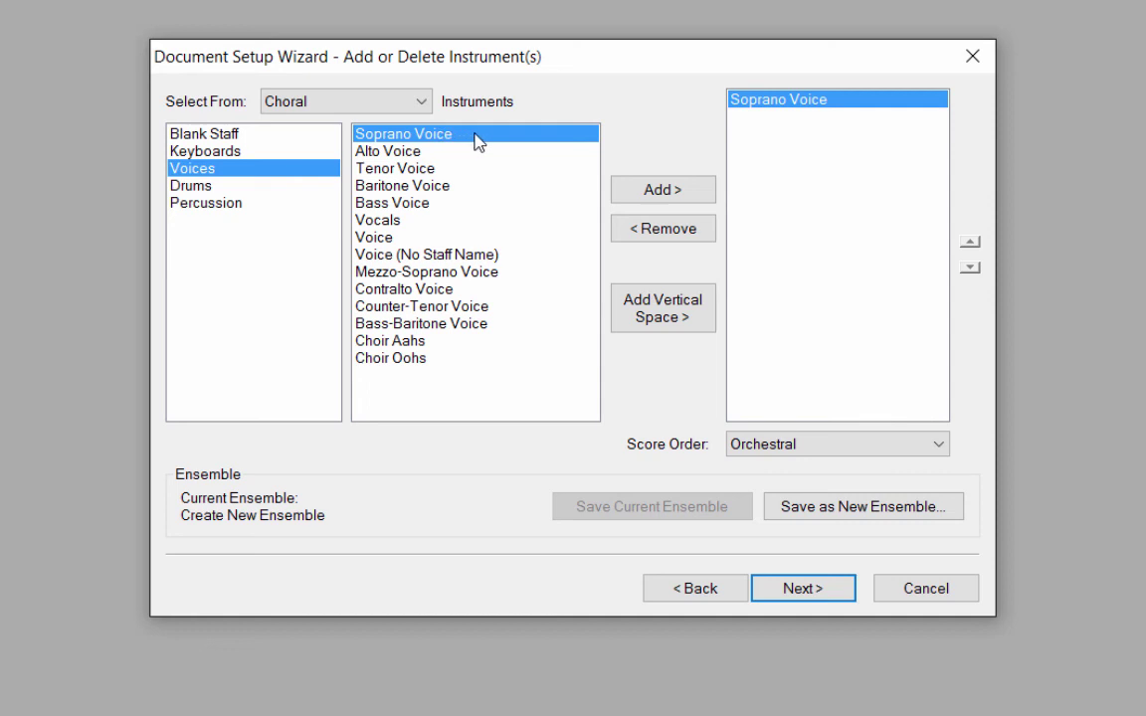
double_click(423, 154)
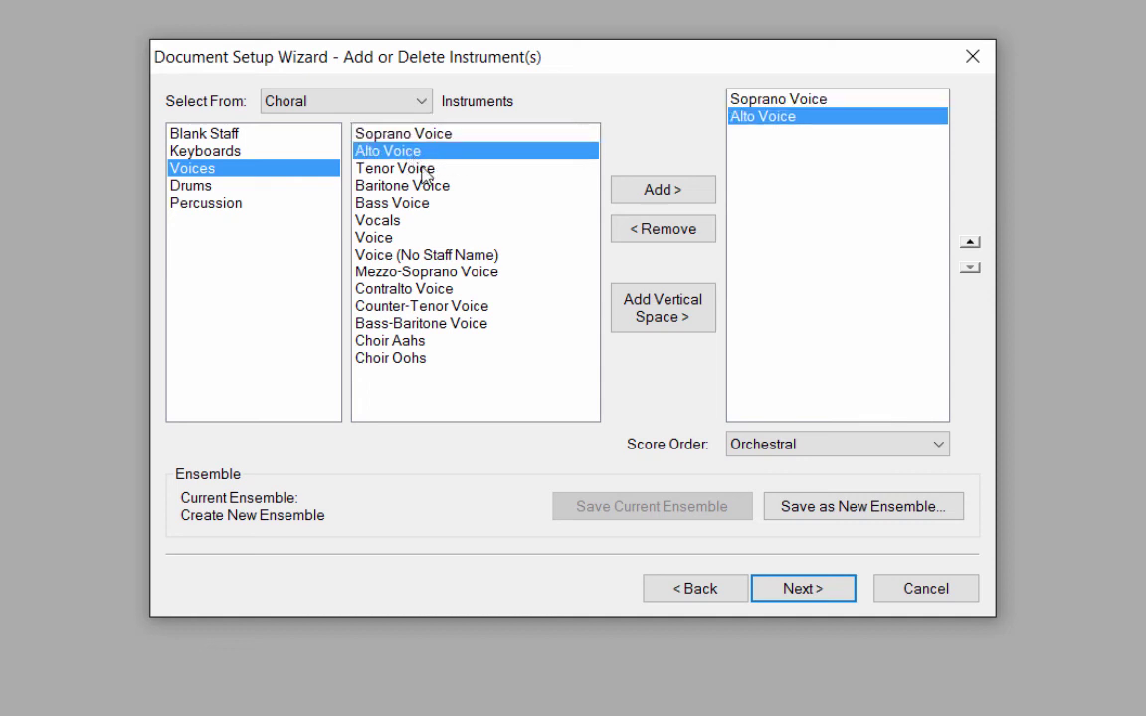
double_click(426, 169)
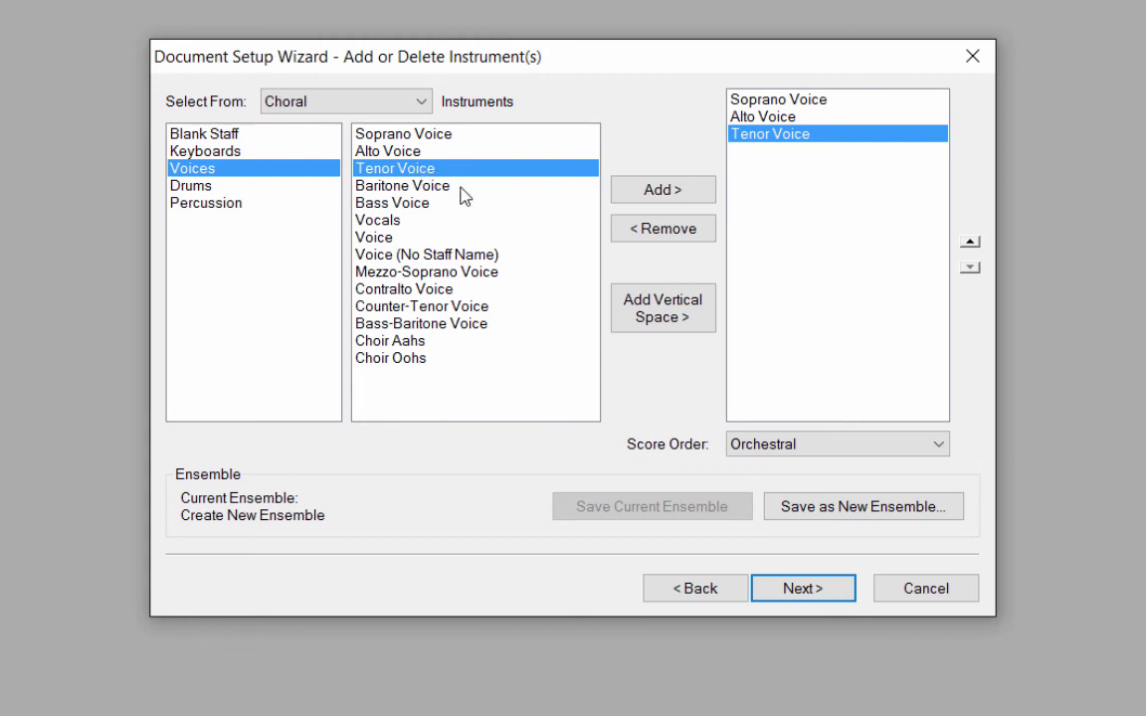
left_click(419, 202)
double_click(419, 203)
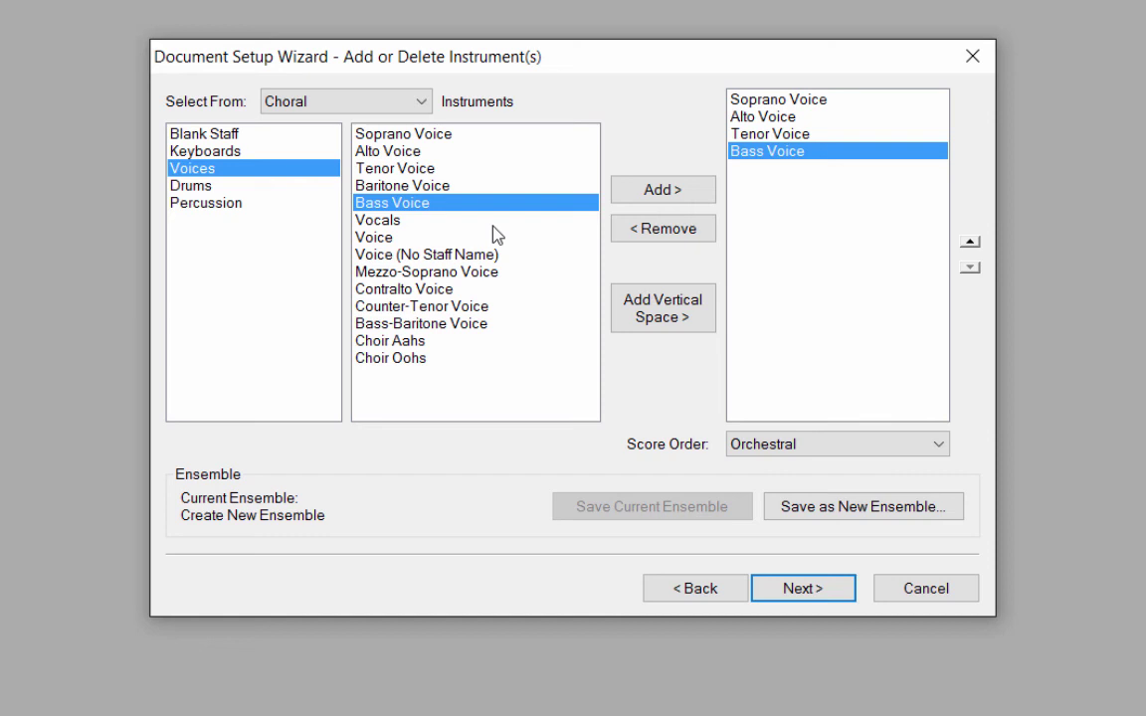
left_click(943, 455)
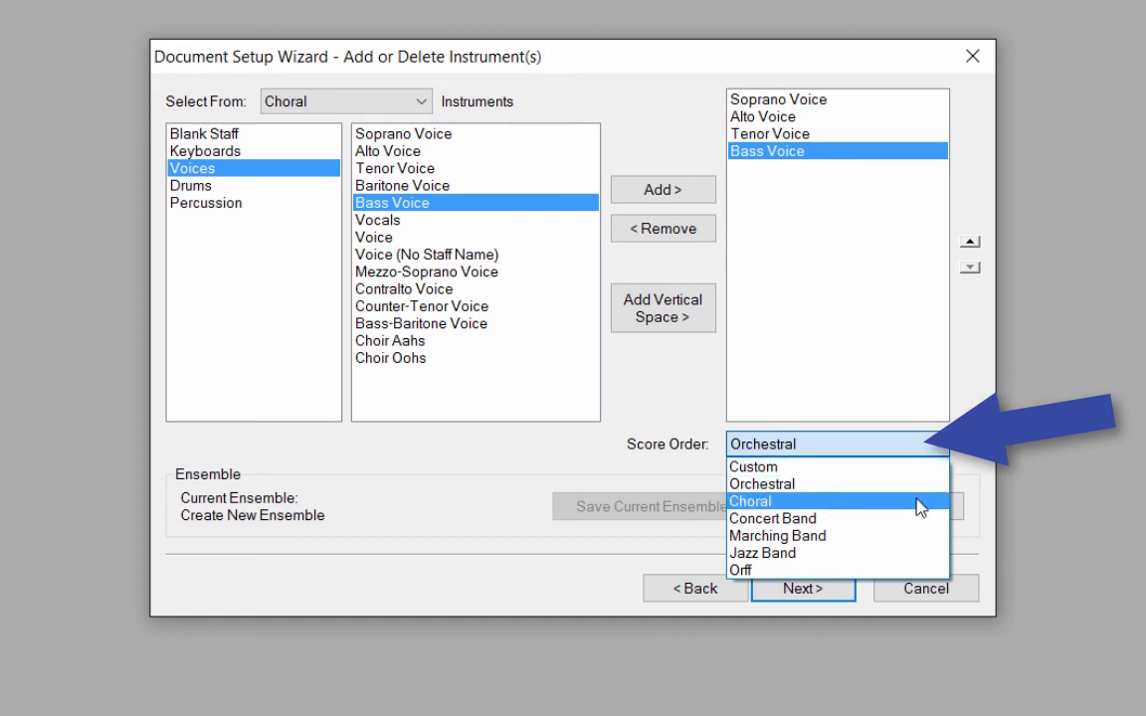
left_click(920, 503)
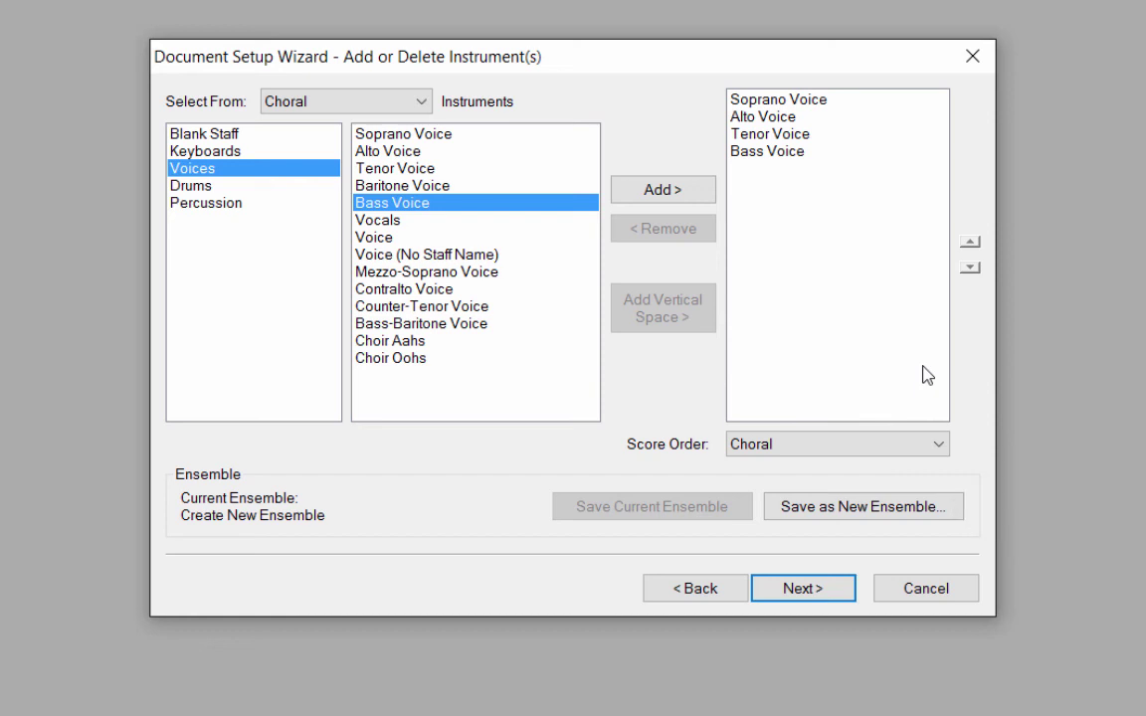
- Enter 'Hymn to Joy' as title and Ludwig van Beethoven as composer, then continue
left_click(800, 592)
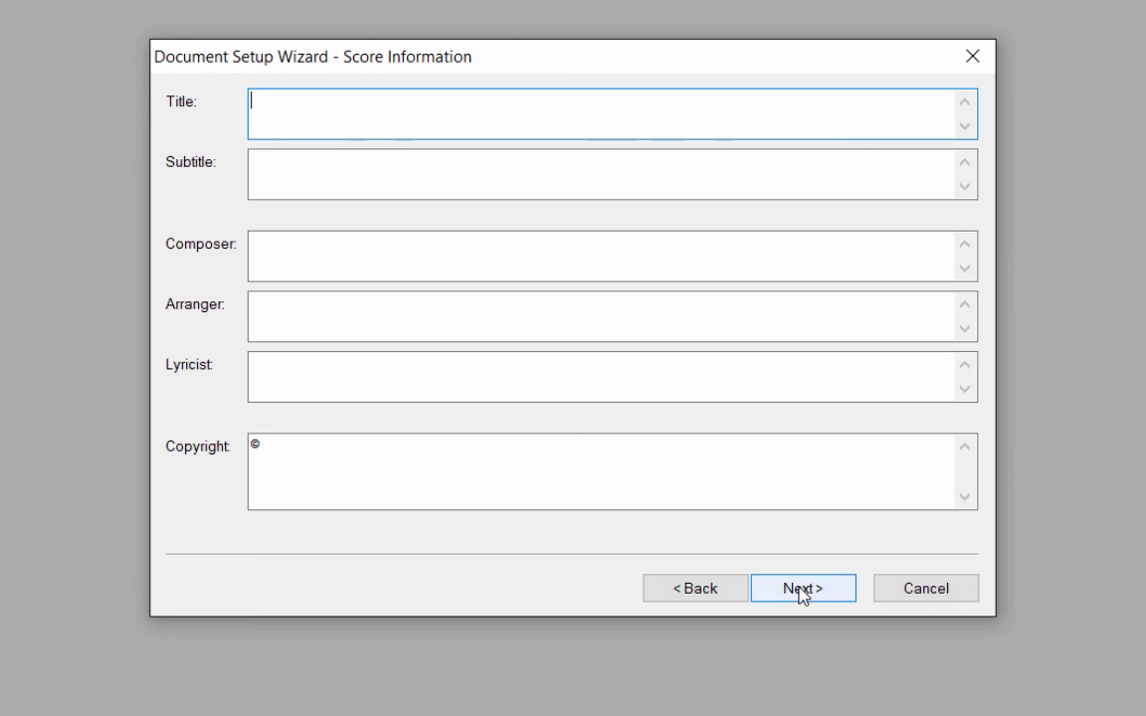
type("Hymn to ")
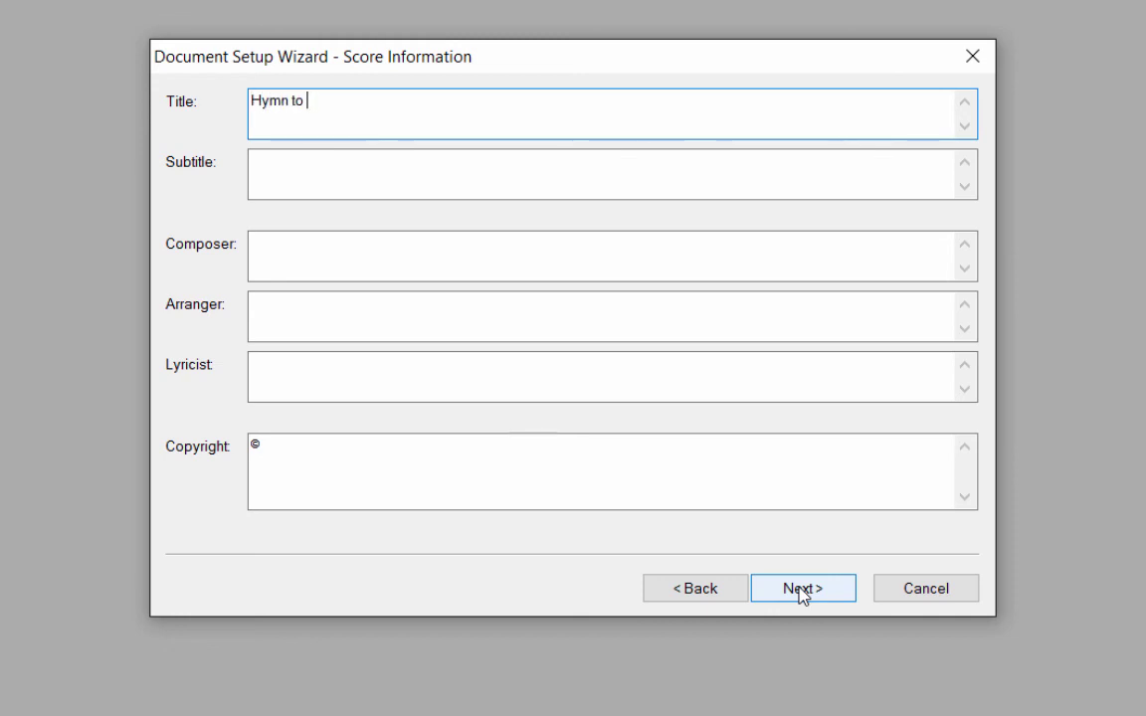
type("Joy")
key("Tab")
key("Tab")
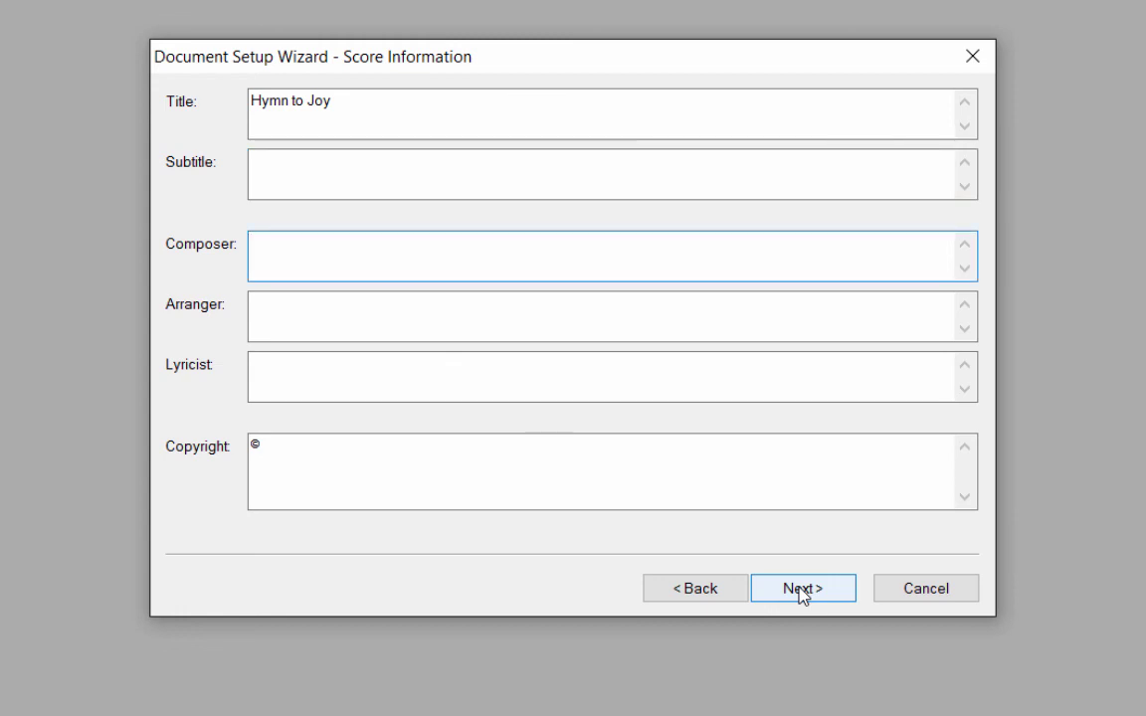
type("Ludwig van Beethoven")
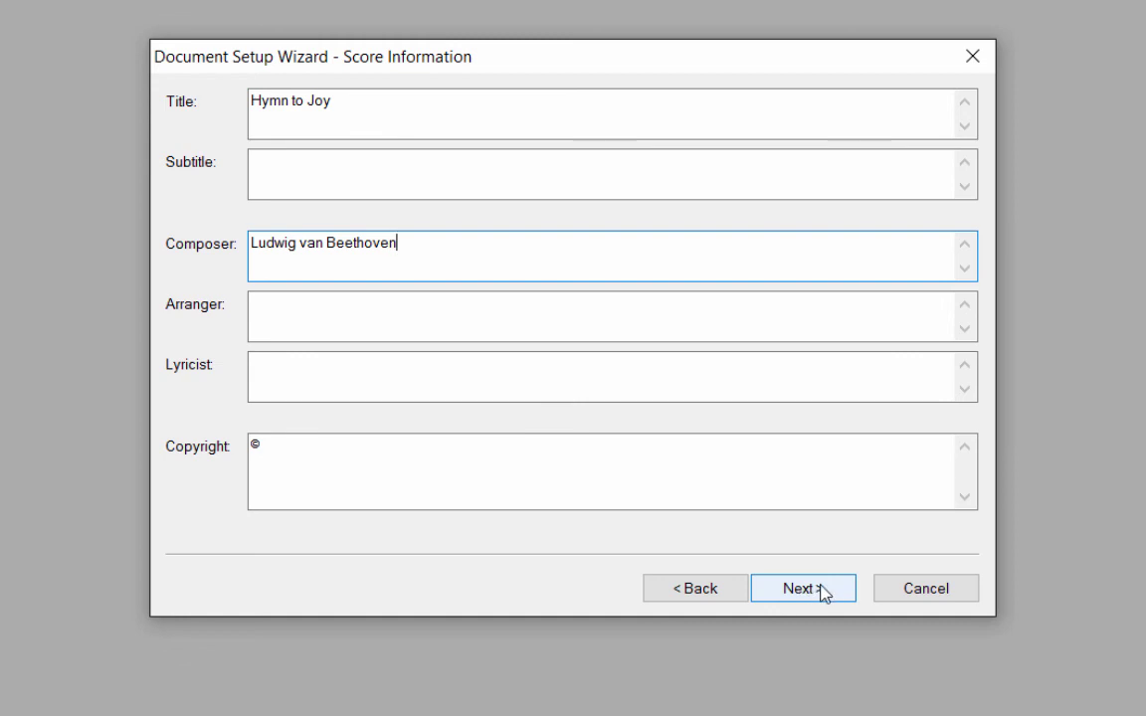
left_click(821, 590)
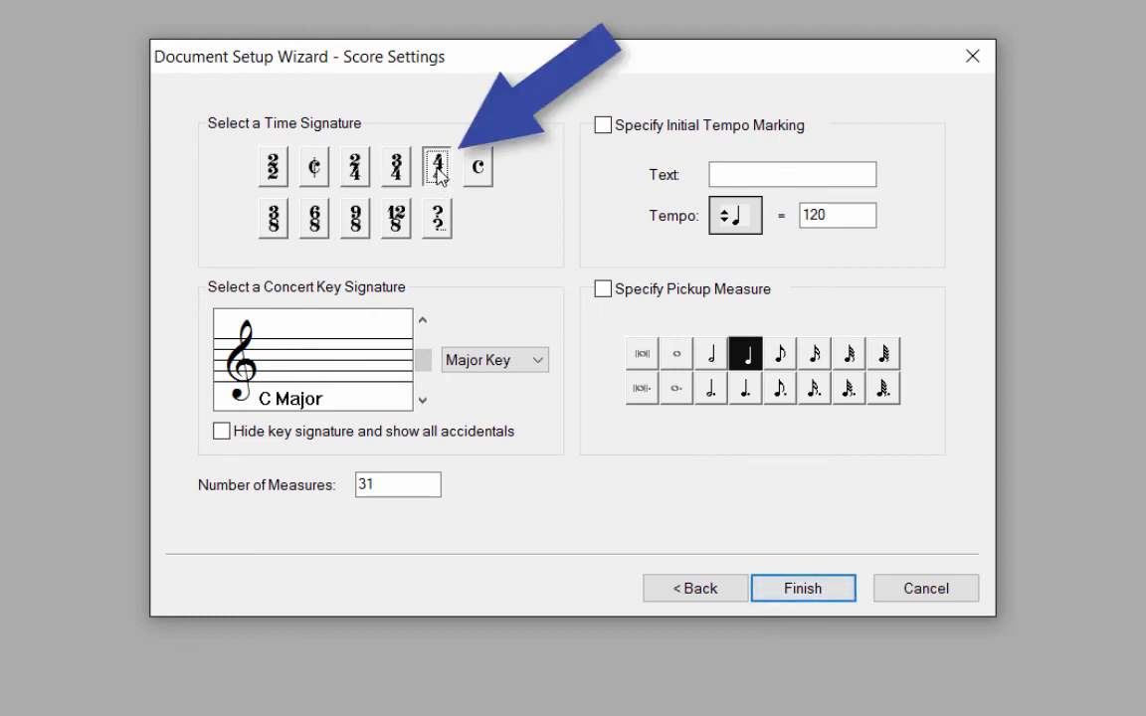
- Raise the key signature to G major and change the measure count from 31 to 8
left_click(425, 324)
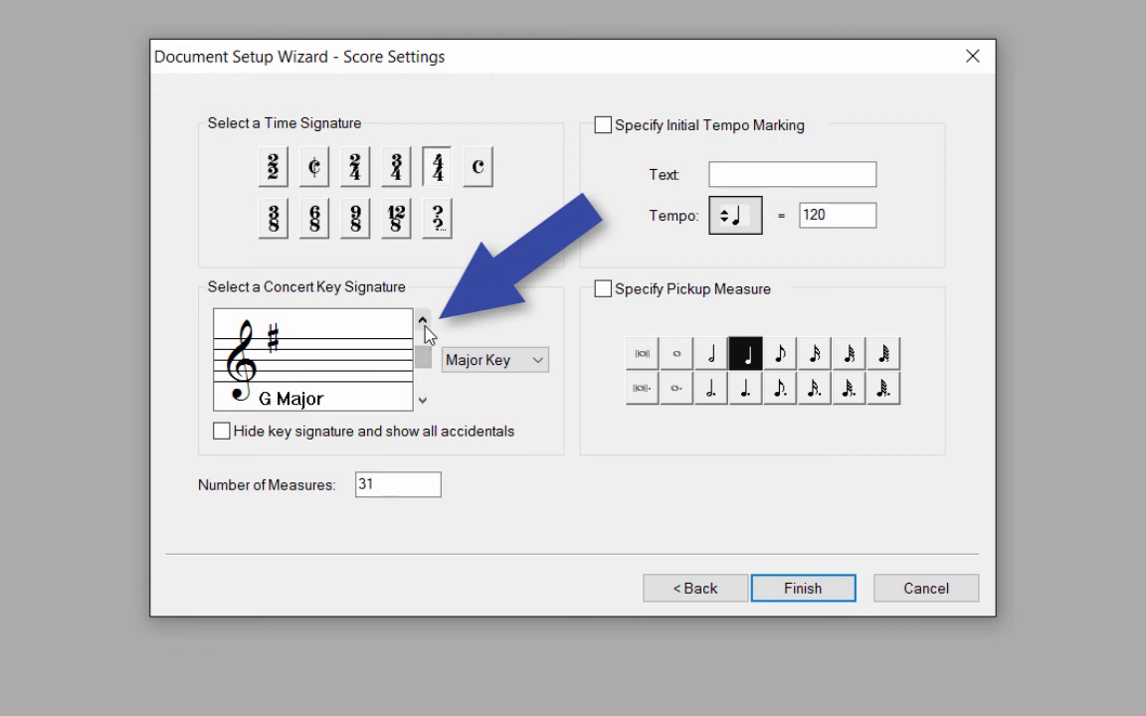
left_click(381, 484)
left_click_drag(381, 484, 337, 485)
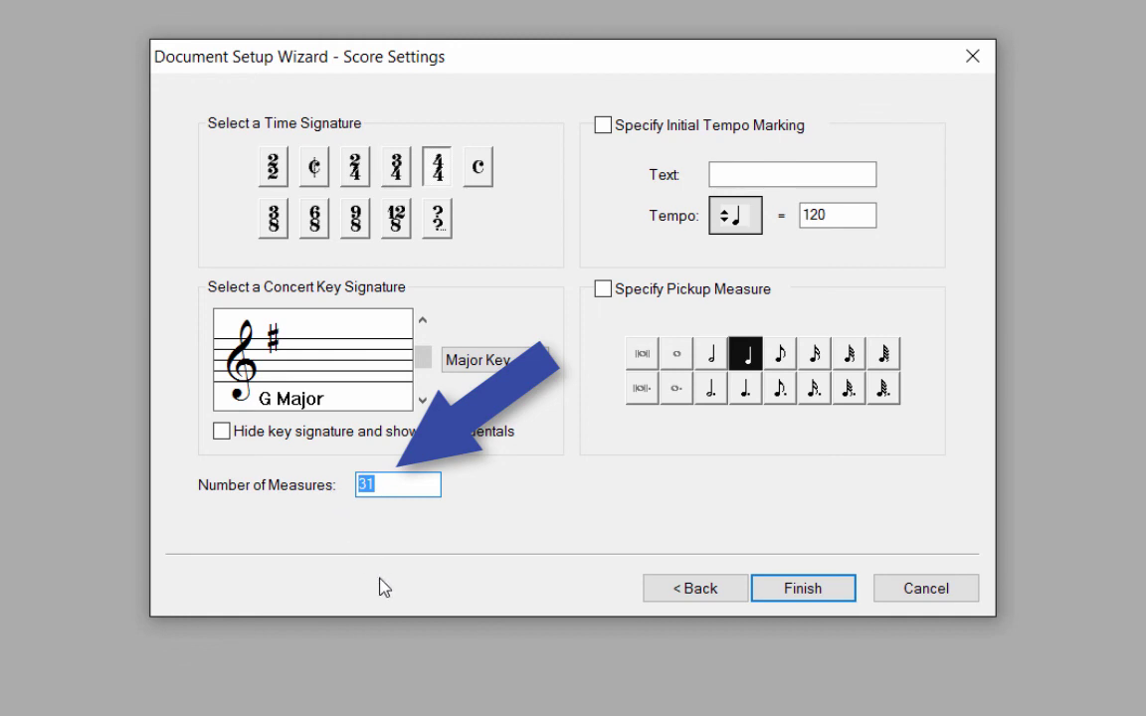
type("8")
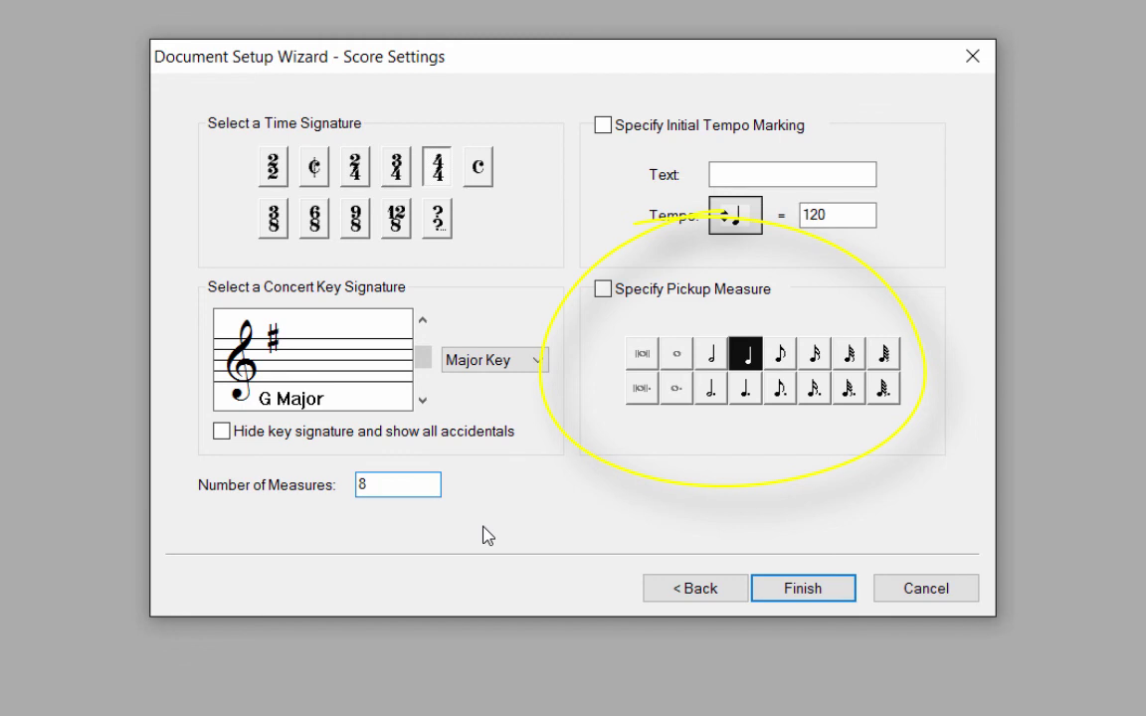
- Finish the wizard to generate the four-staff SATB Hymn to Joy score
left_click(803, 589)
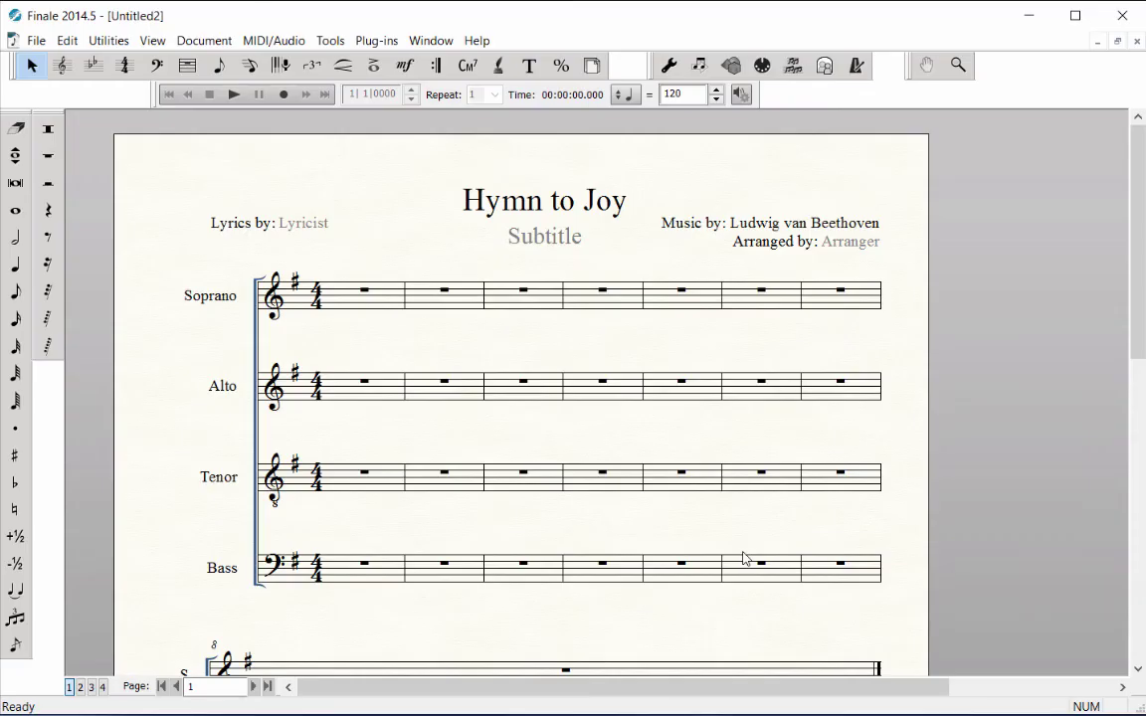